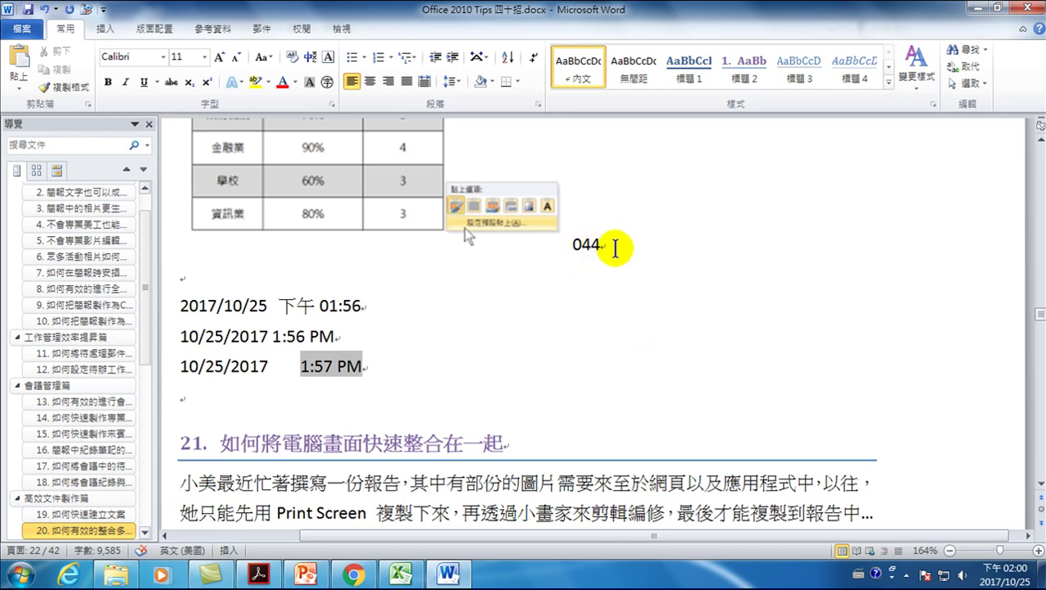
Step: Find the blank line between section 21's 成！ paragraph and the 關鍵步驟 line
left_click(605, 245)
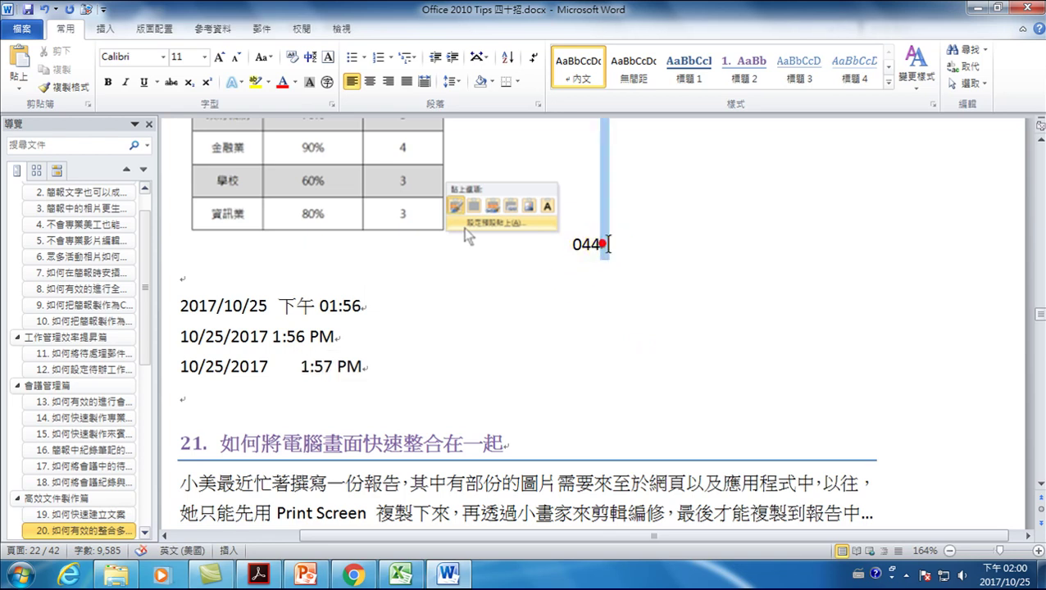
left_click(180, 280)
scroll(335, 341, "down", 2)
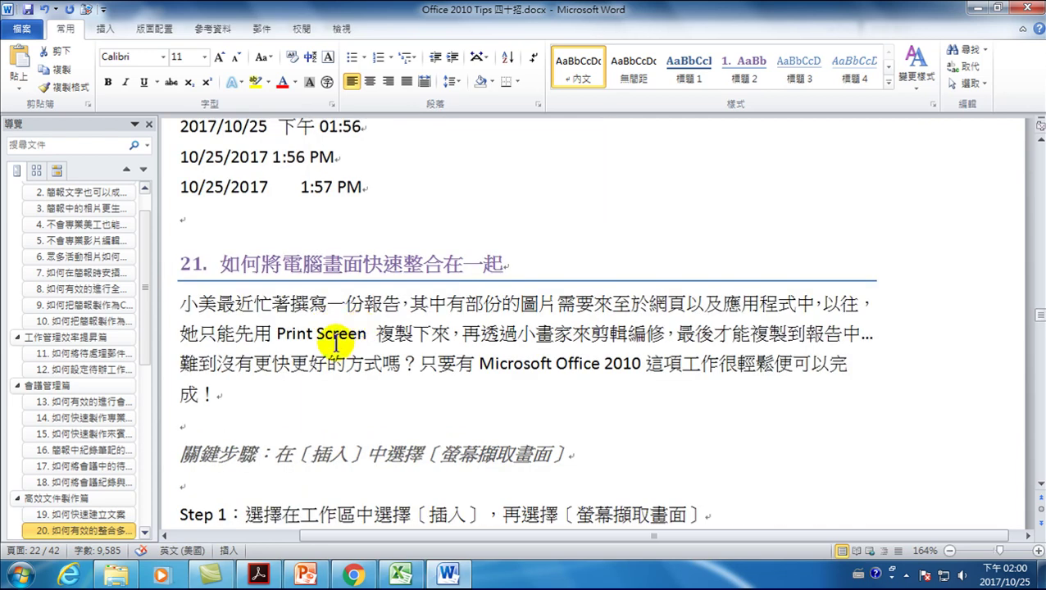
mouse_move(217, 396)
left_mouse_down()
mouse_move(233, 397)
mouse_move(224, 418)
left_mouse_up()
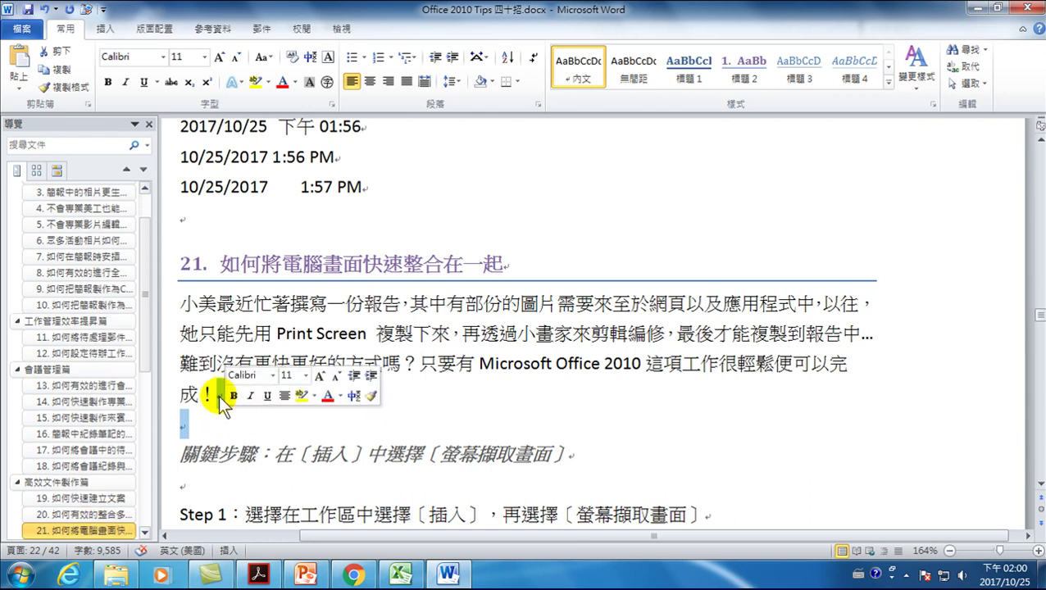
left_click(273, 304)
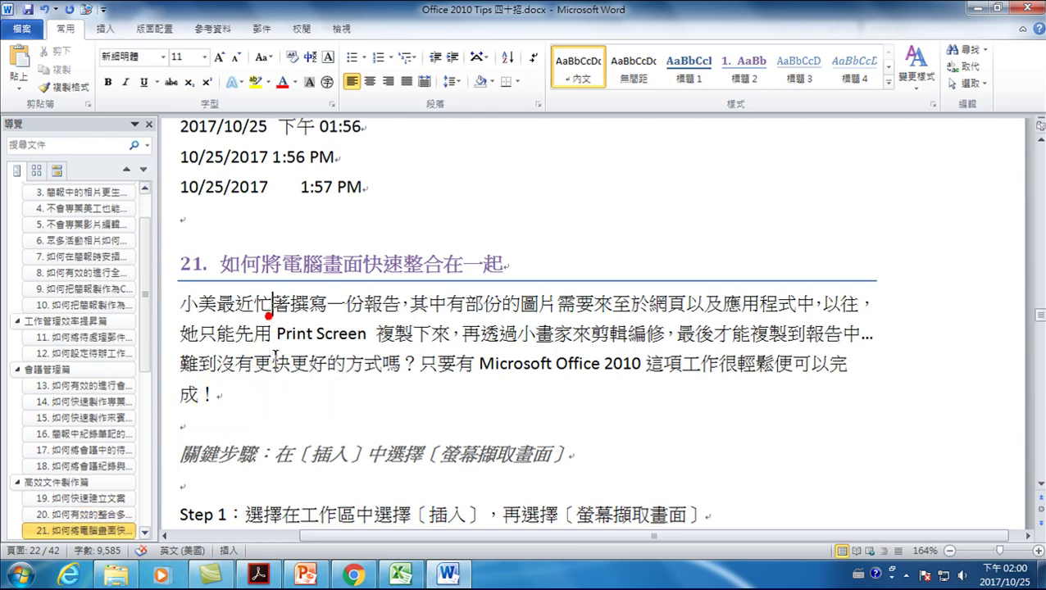
left_click_drag(181, 453, 579, 455)
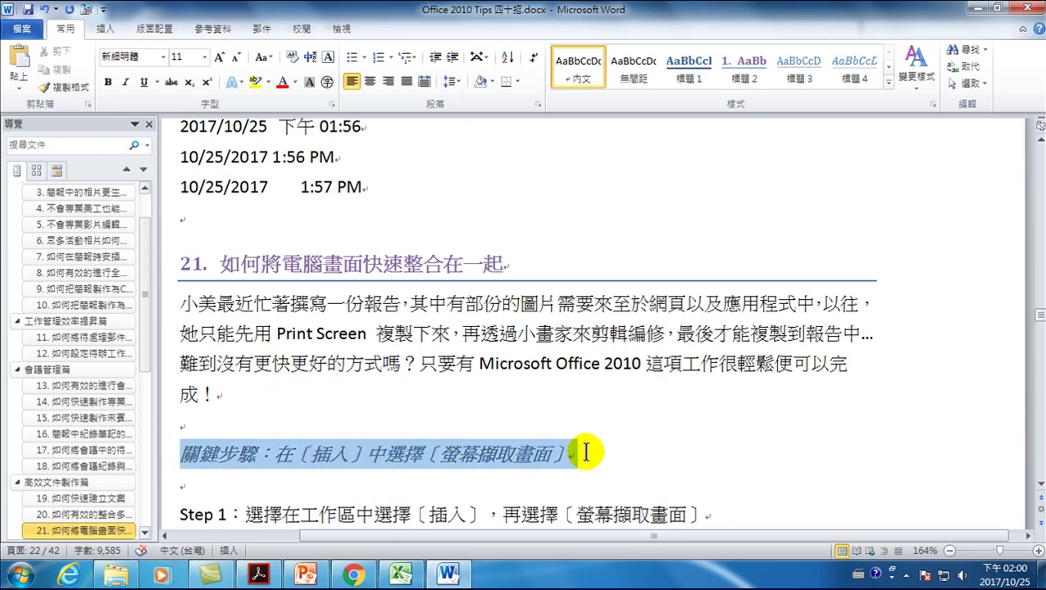
left_click(247, 422)
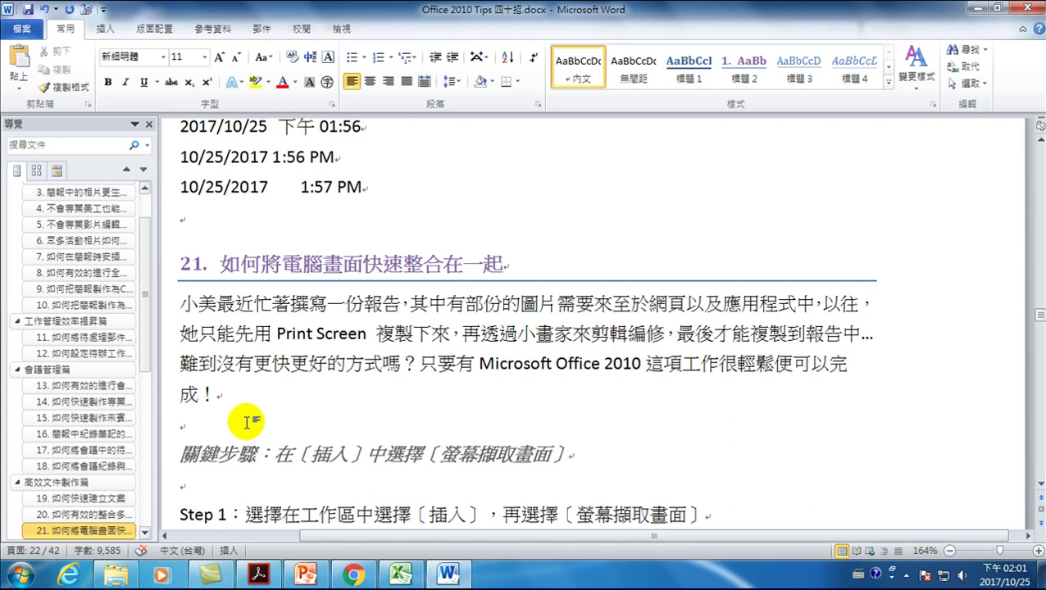
Step: Select the empty paragraph mark above 關鍵步驟 and delete it
left_click_drag(215, 394, 216, 420)
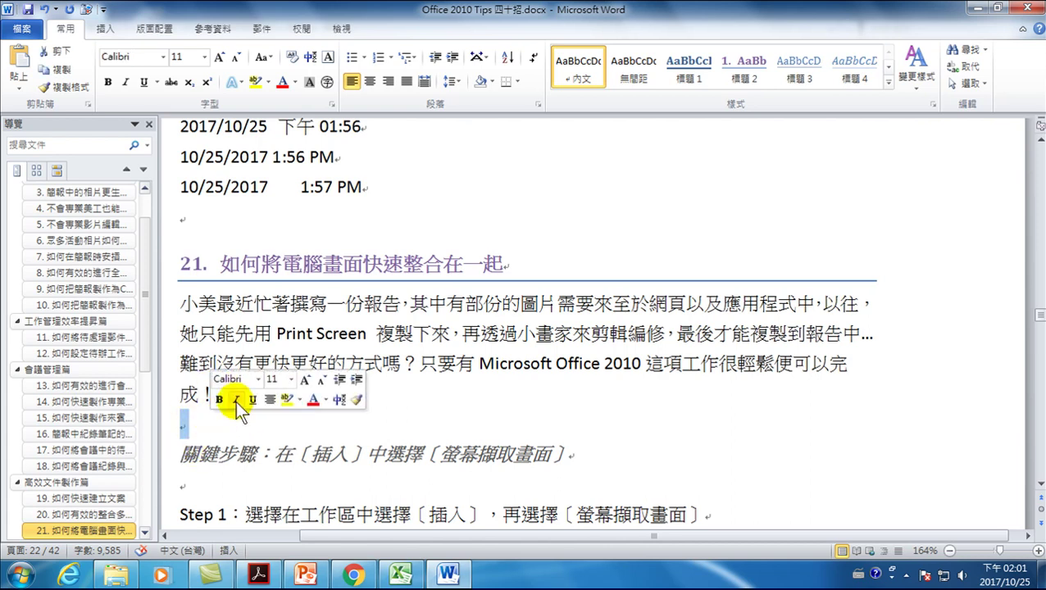
left_click(465, 419)
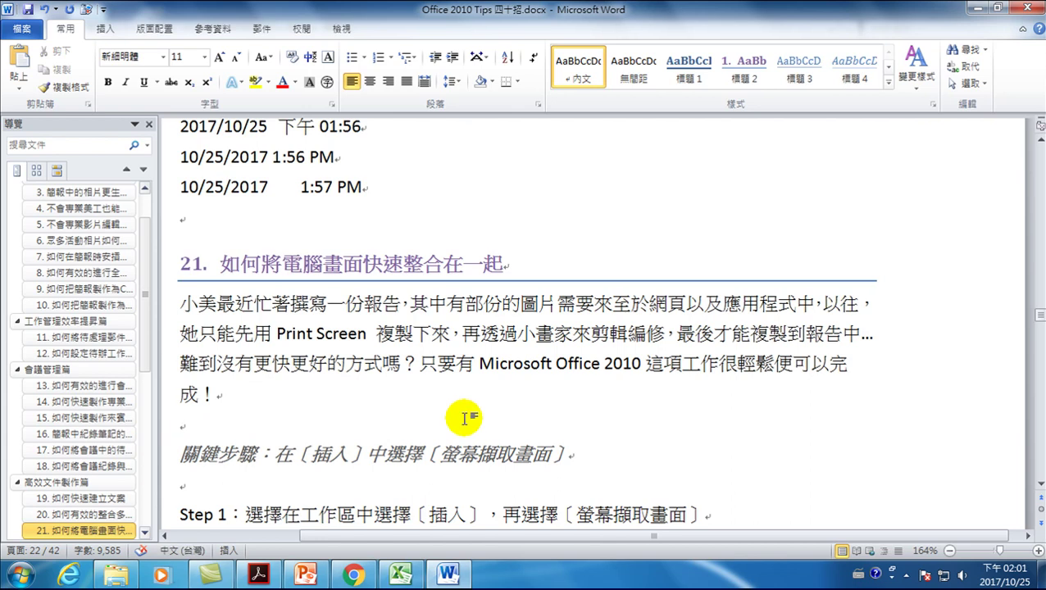
left_click(182, 423)
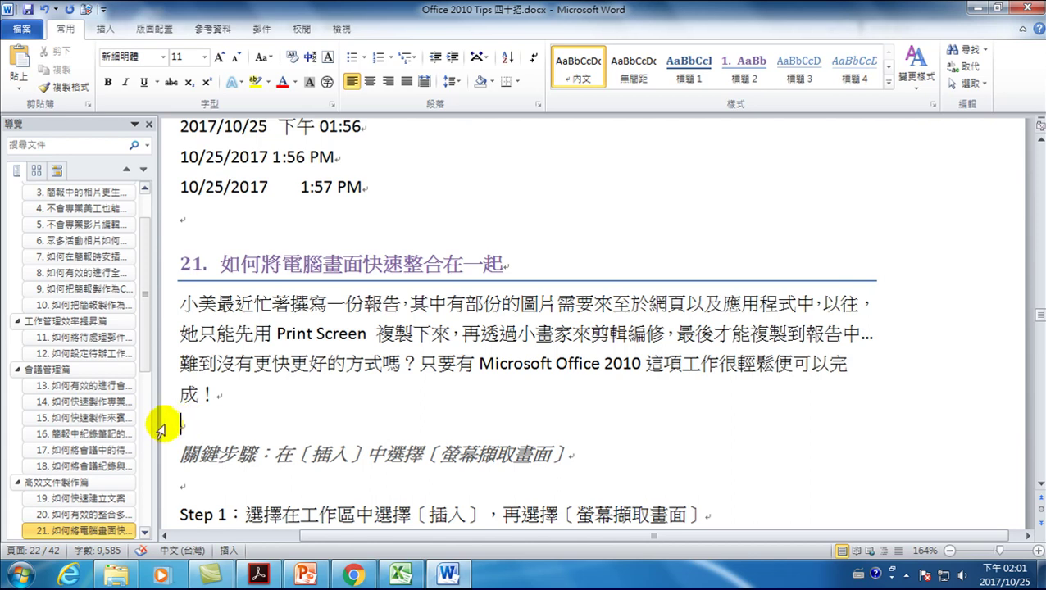
left_click_drag(177, 426, 224, 425)
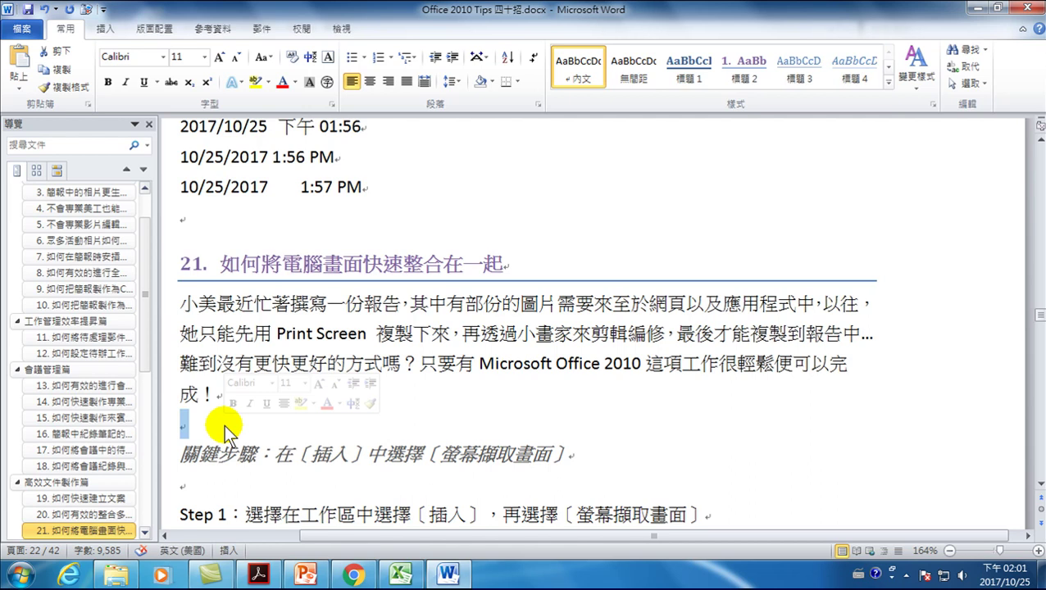
key("Delete")
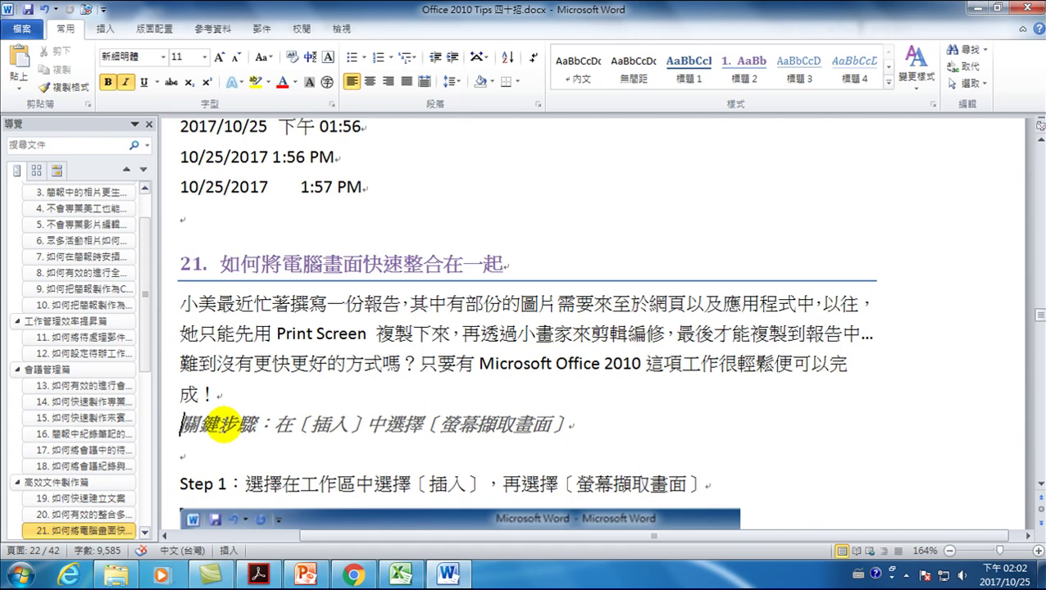
left_click_drag(364, 187, 373, 201)
key("ctrl+shift+n")
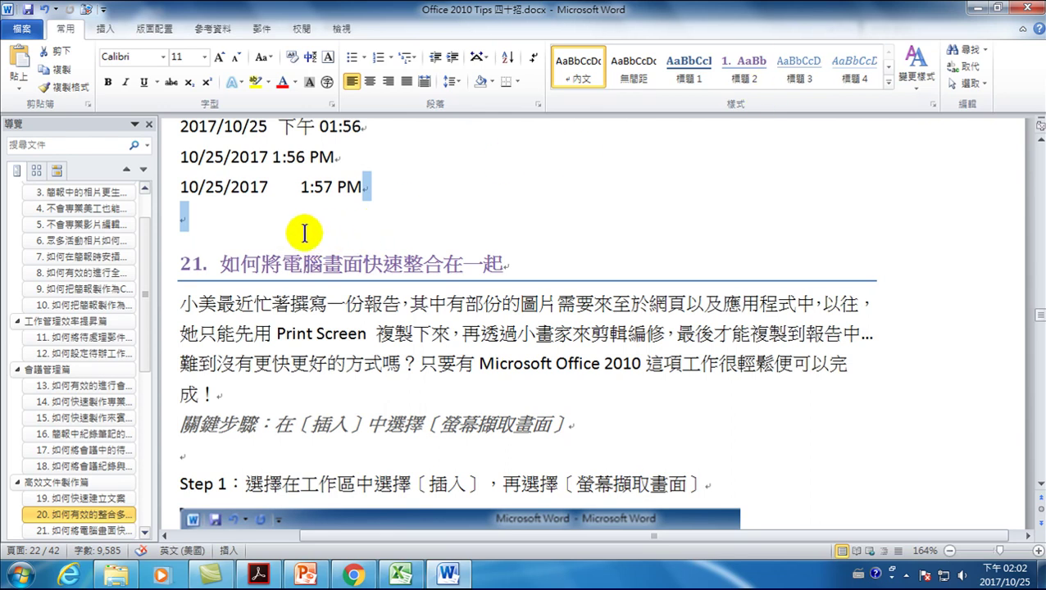
left_click(301, 187)
key("shift+End")
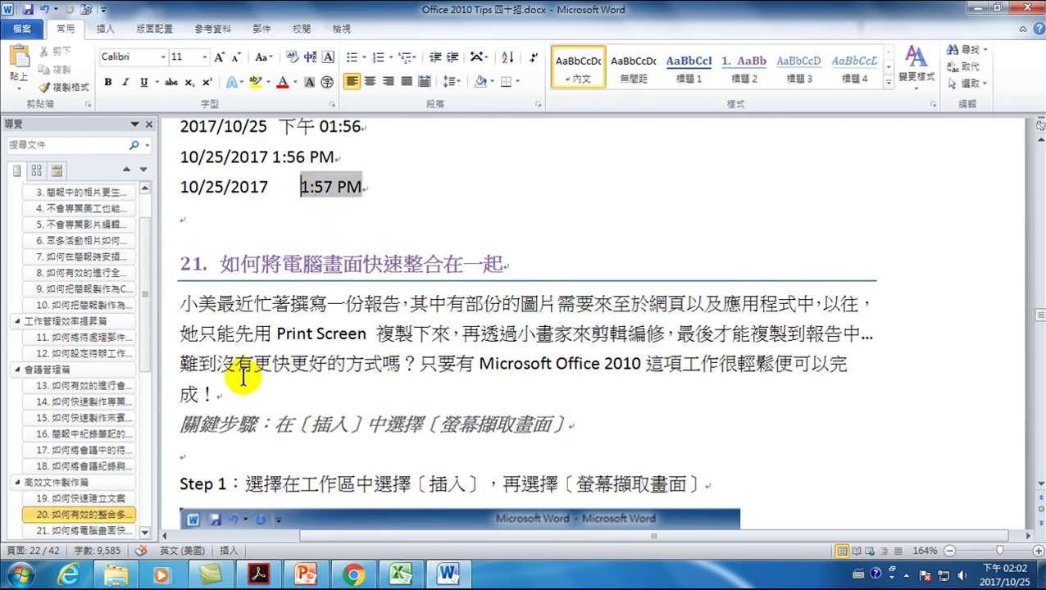
left_click(211, 395)
left_click_drag(213, 394, 223, 394)
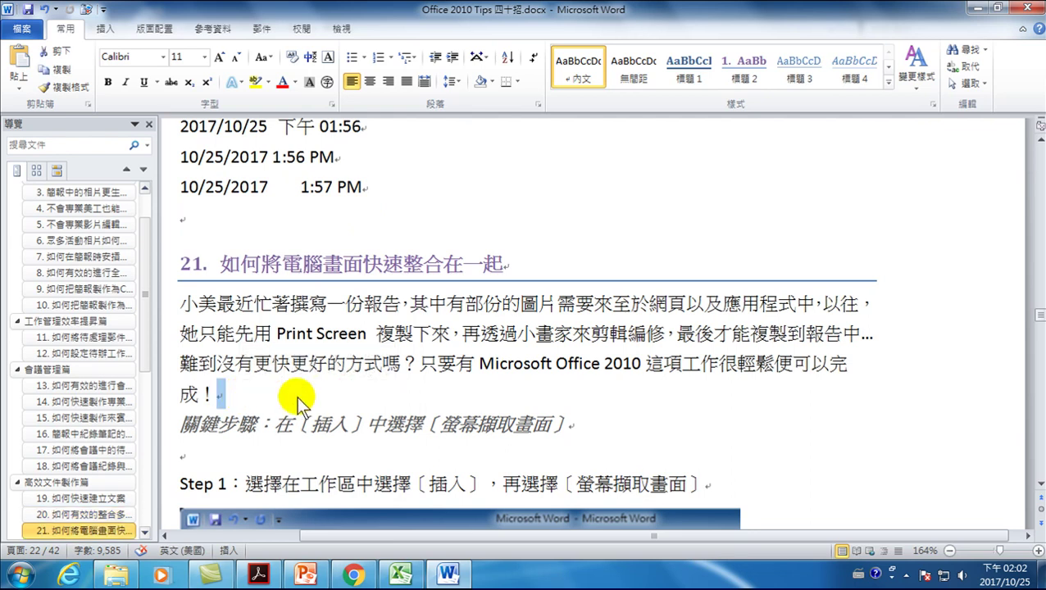
left_click_drag(566, 426, 577, 426)
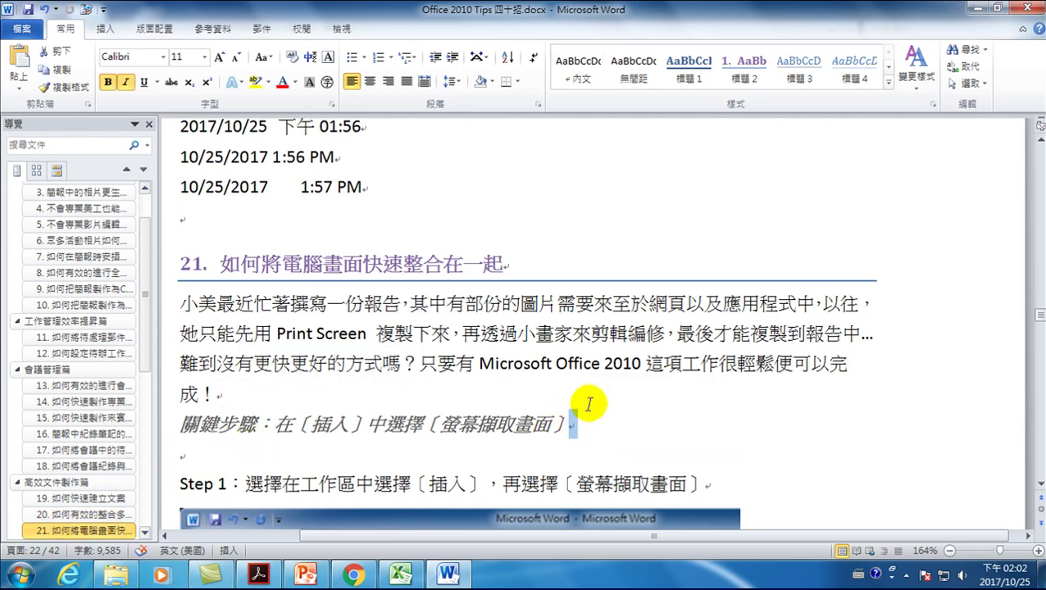
left_click_drag(707, 485, 714, 485)
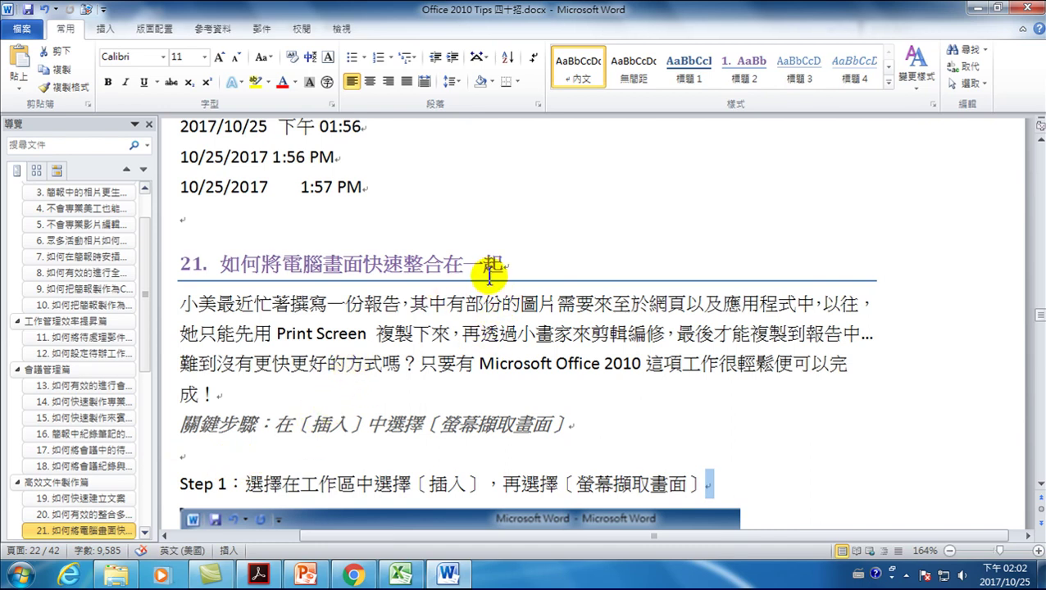
left_click(461, 329)
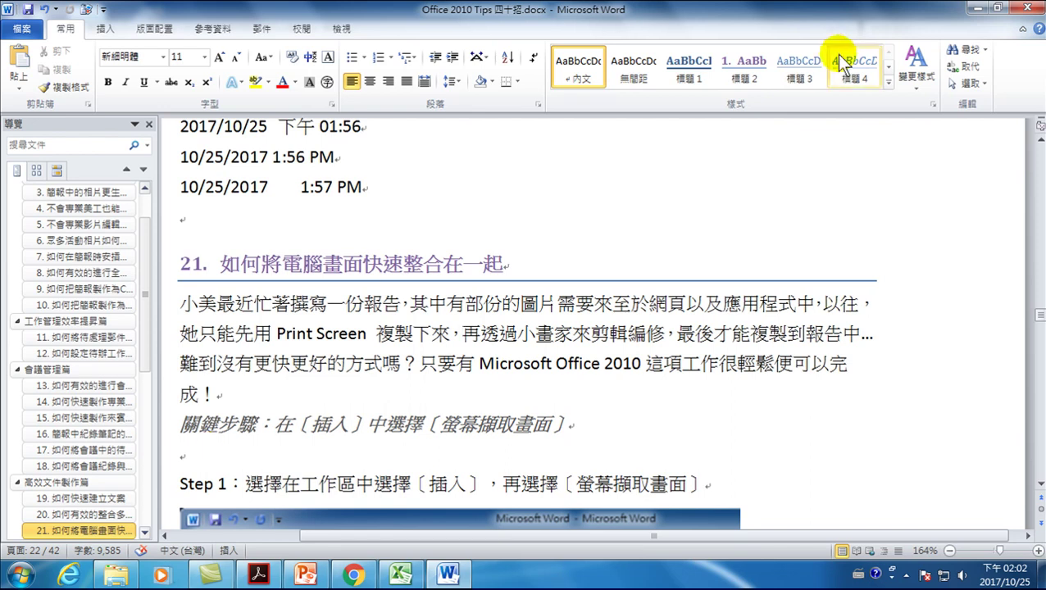
Step: Open Find and Replace from the Home tab and check the empty search history
left_click(964, 69)
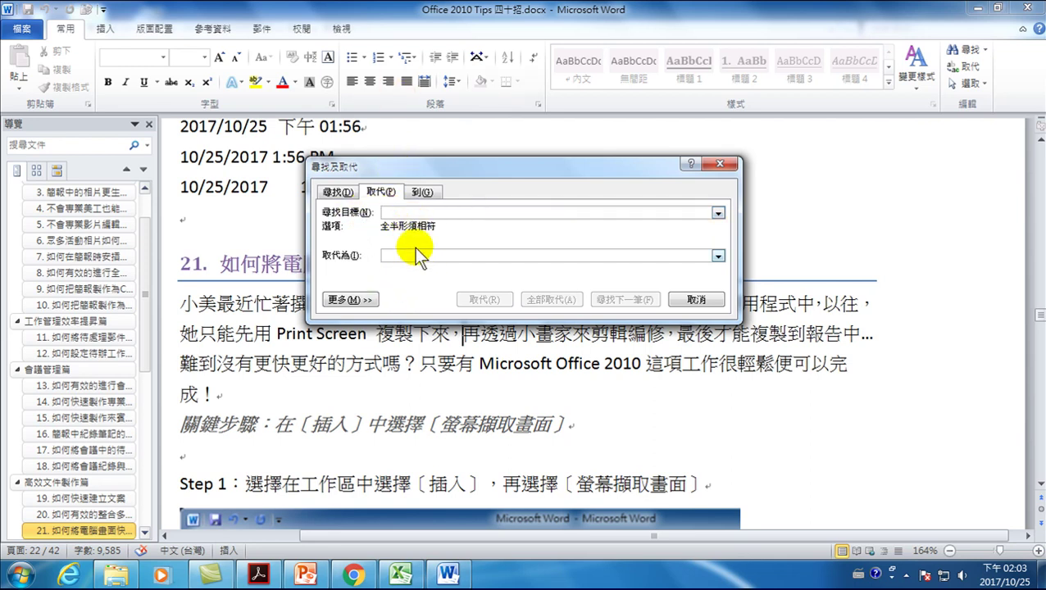
left_click(717, 214)
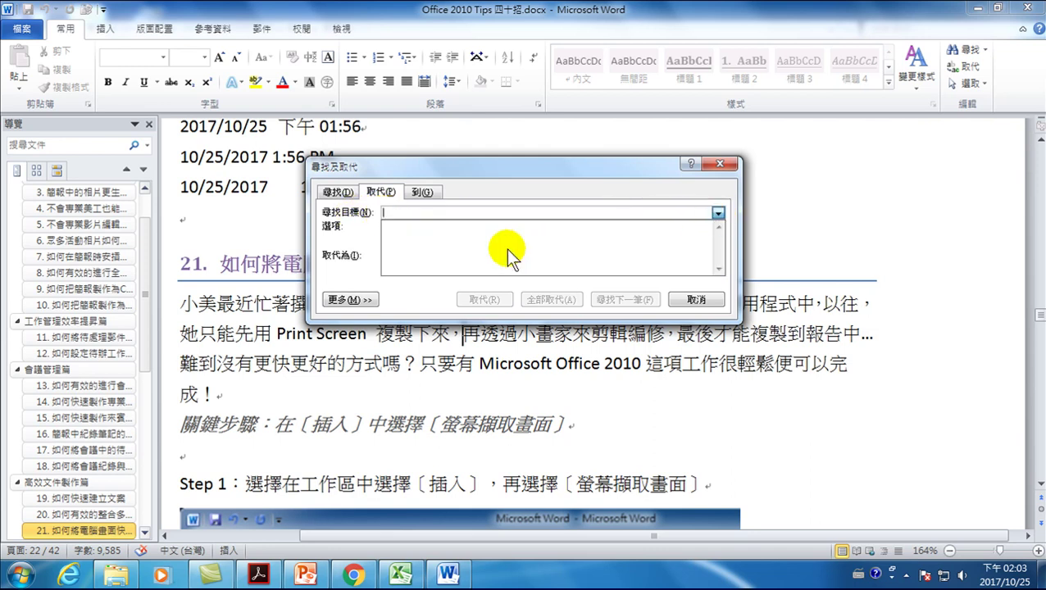
left_click(718, 213)
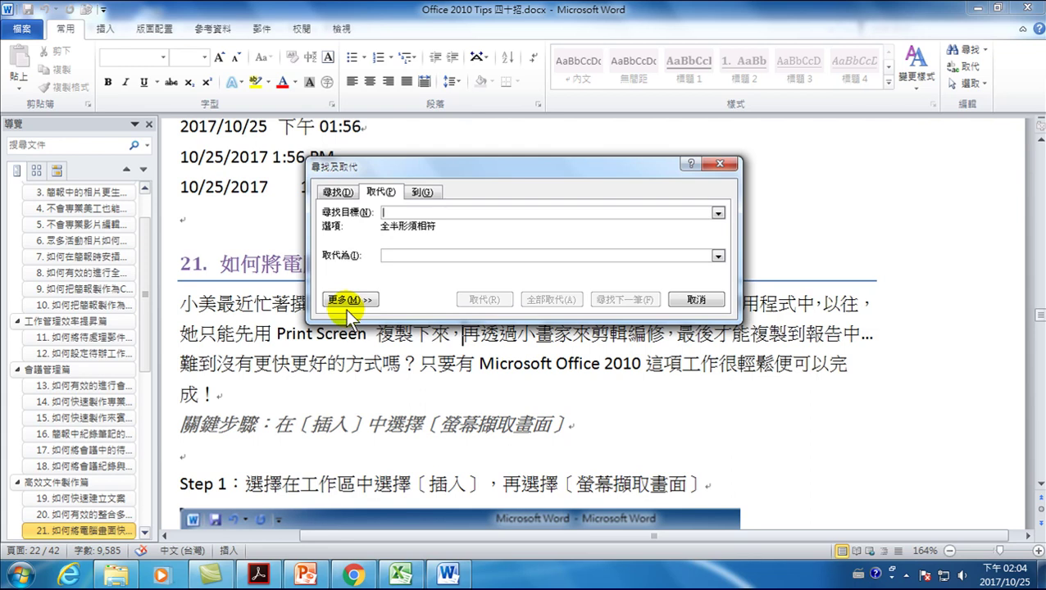
Step: Expand More options and insert two Paragraph Marks so Find what reads ^p^p
left_click(348, 301)
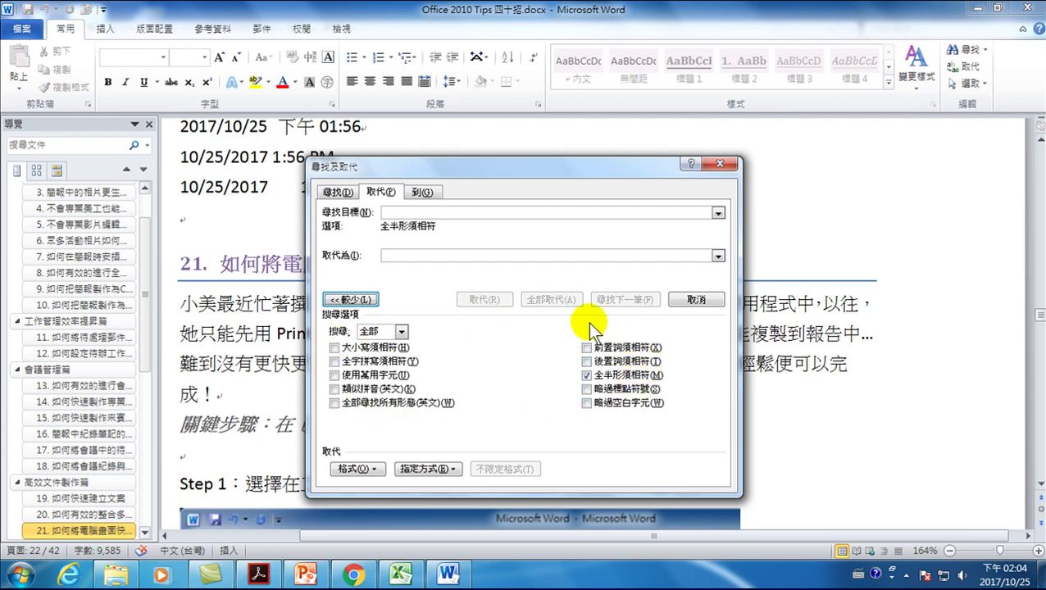
left_click(416, 465)
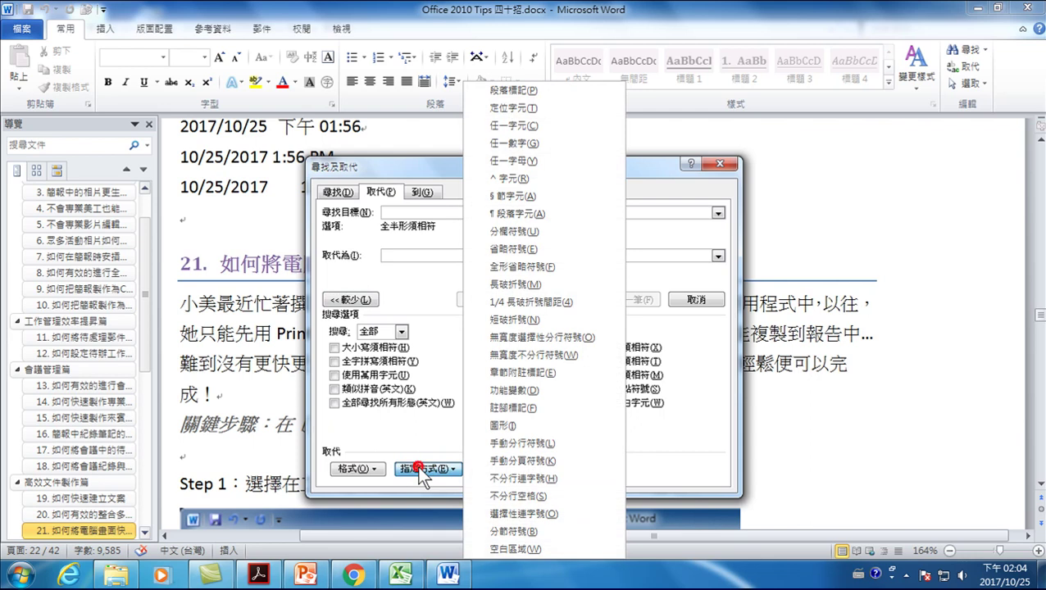
left_click(503, 90)
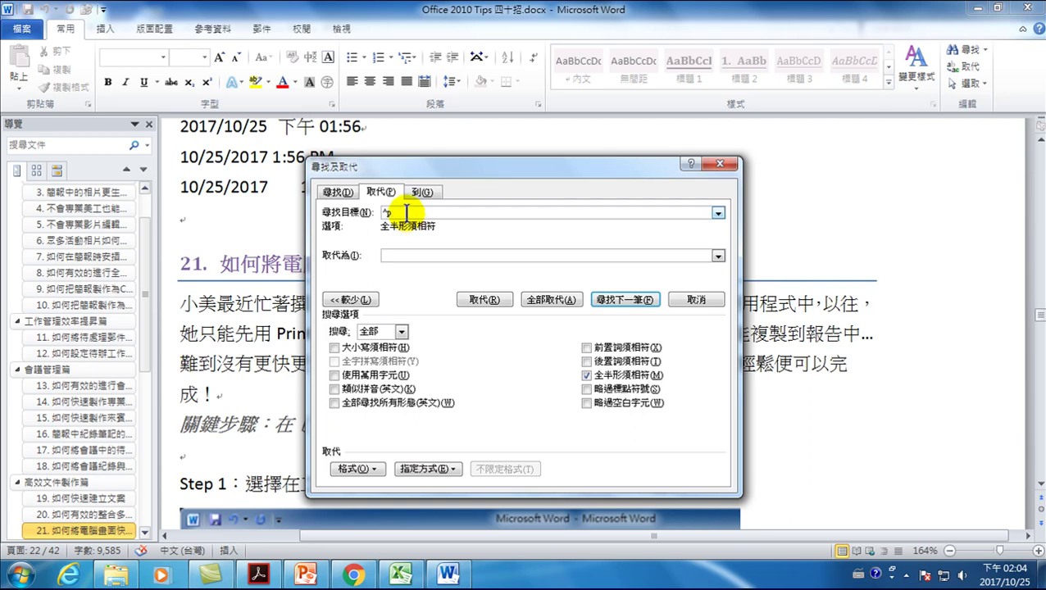
left_click(426, 469)
left_click(555, 93)
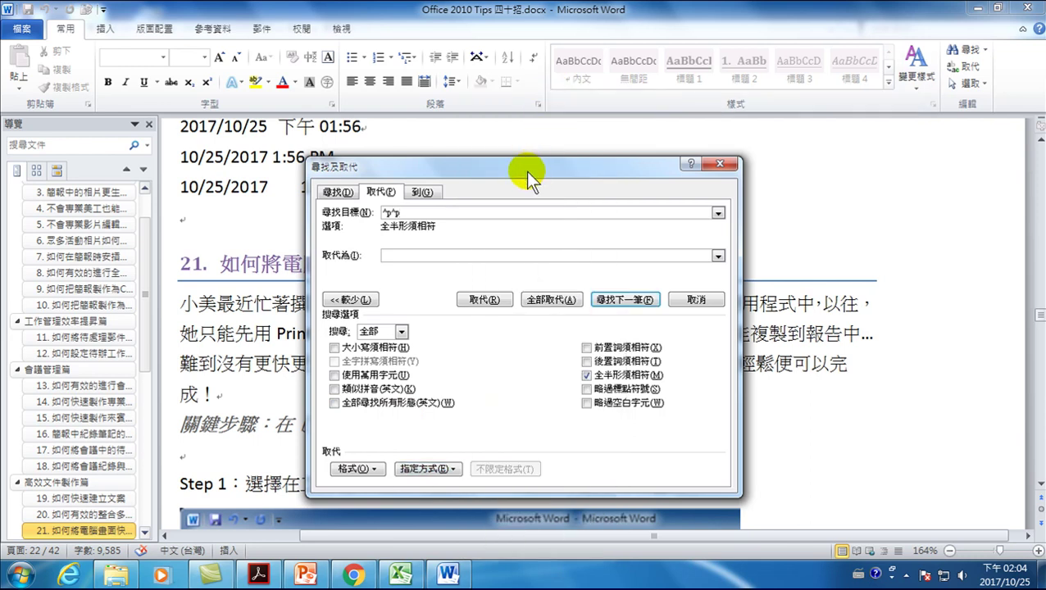
left_click(396, 255)
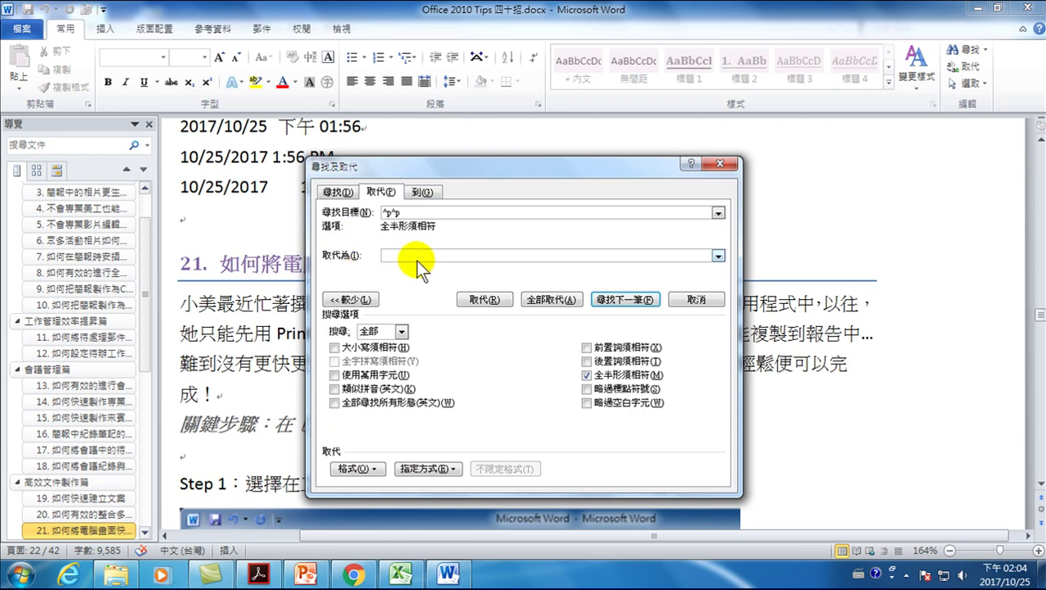
left_click(417, 468)
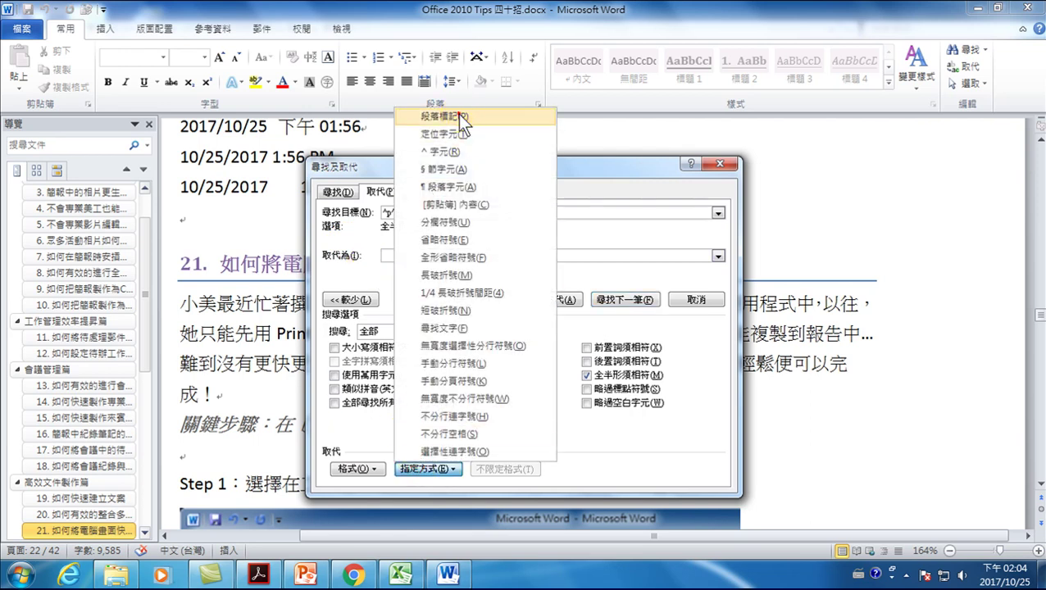
Step: Set Replace with to ^p, run Replace All, and confirm the 112 replacements
left_click(457, 114)
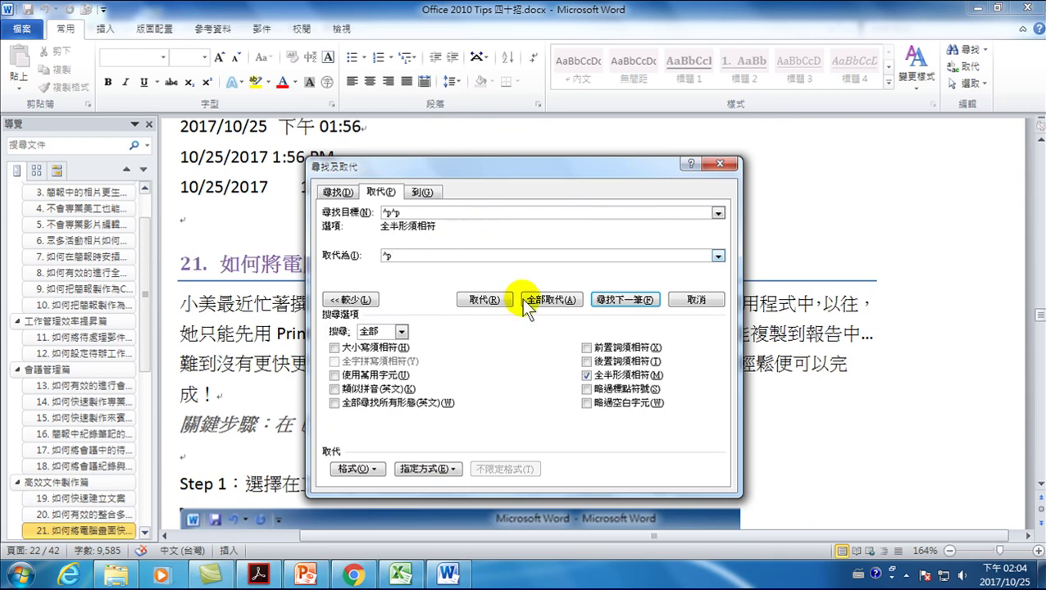
left_click(551, 299)
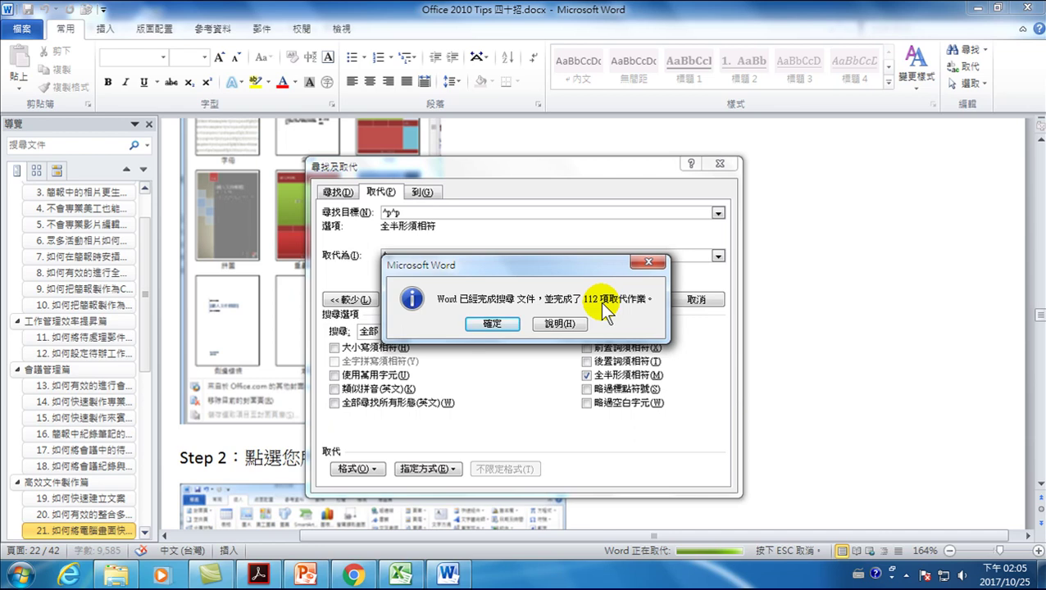
left_click(490, 323)
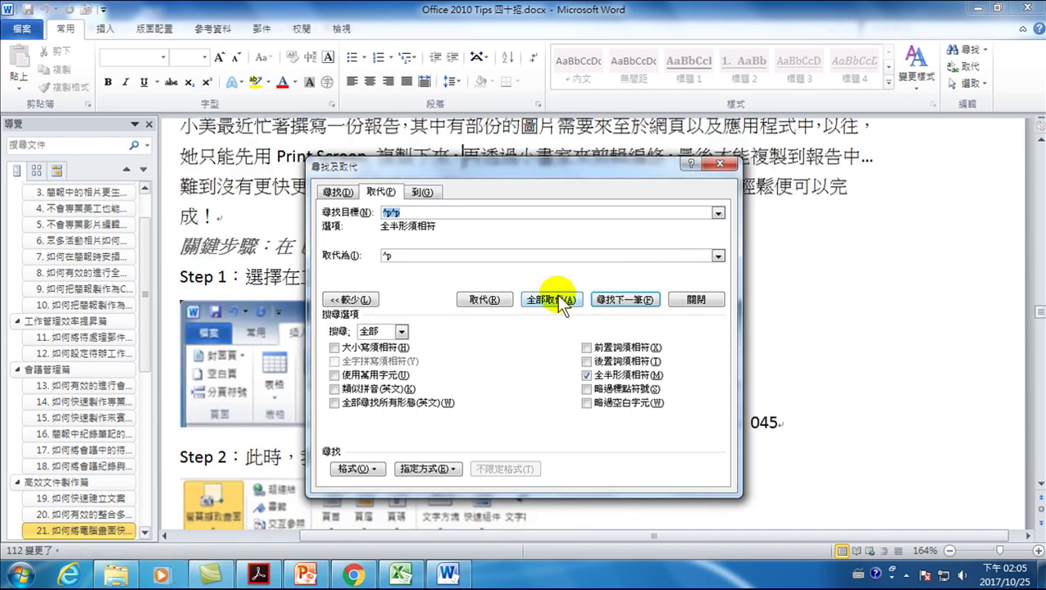
Step: Run Replace All twice more, dismissing the 7- and 1-replacement reports
left_click(545, 300)
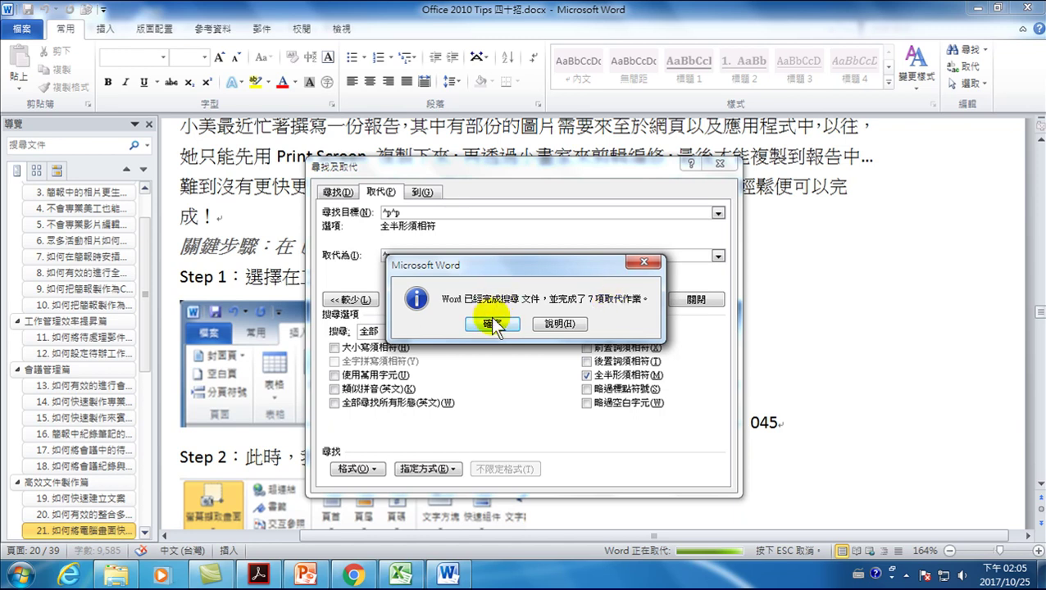
left_click(492, 323)
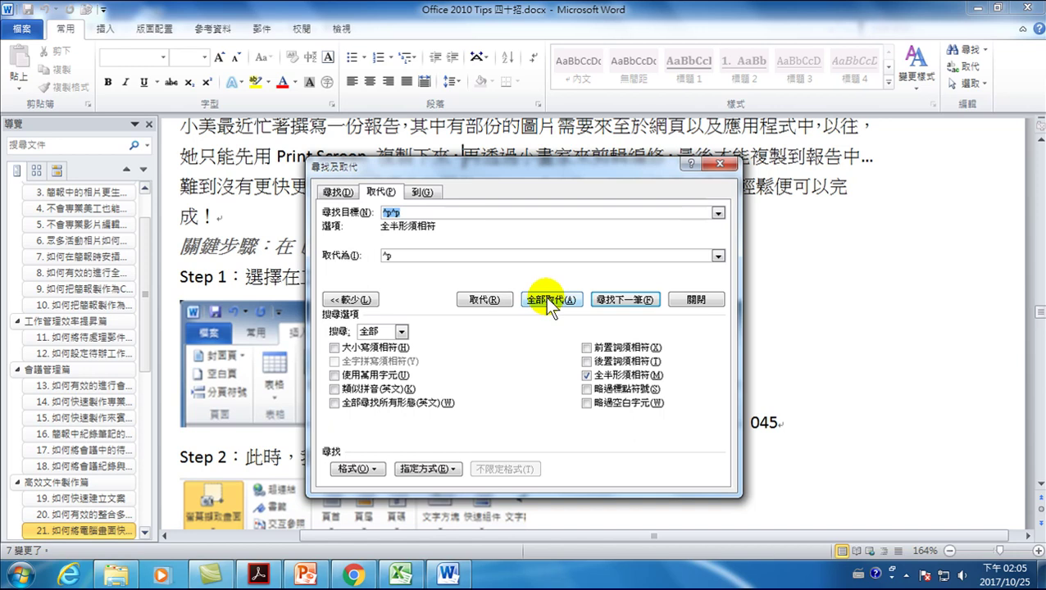
left_click(548, 300)
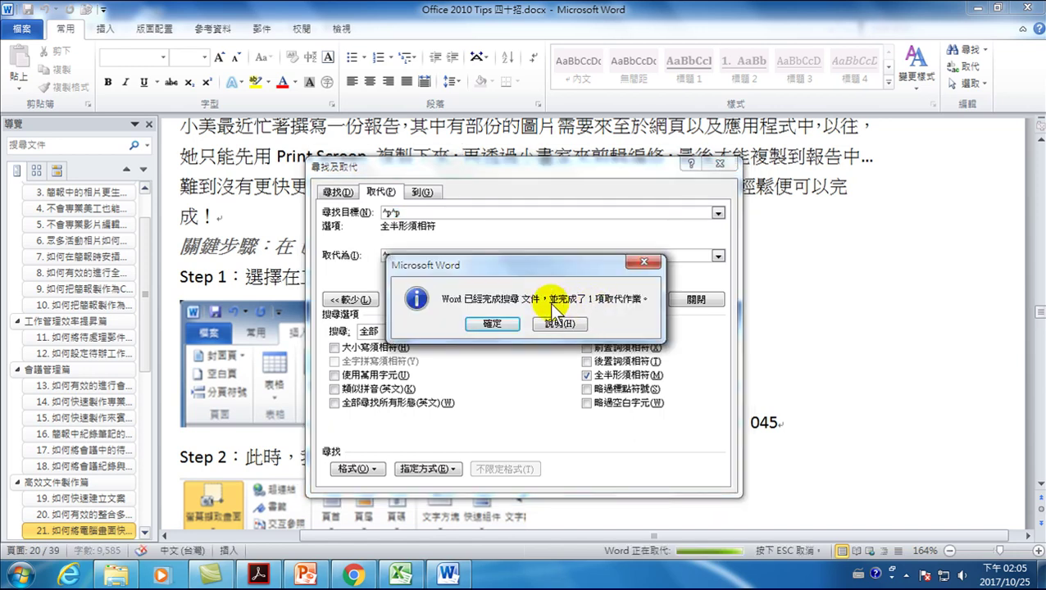
left_click(495, 324)
left_click(695, 299)
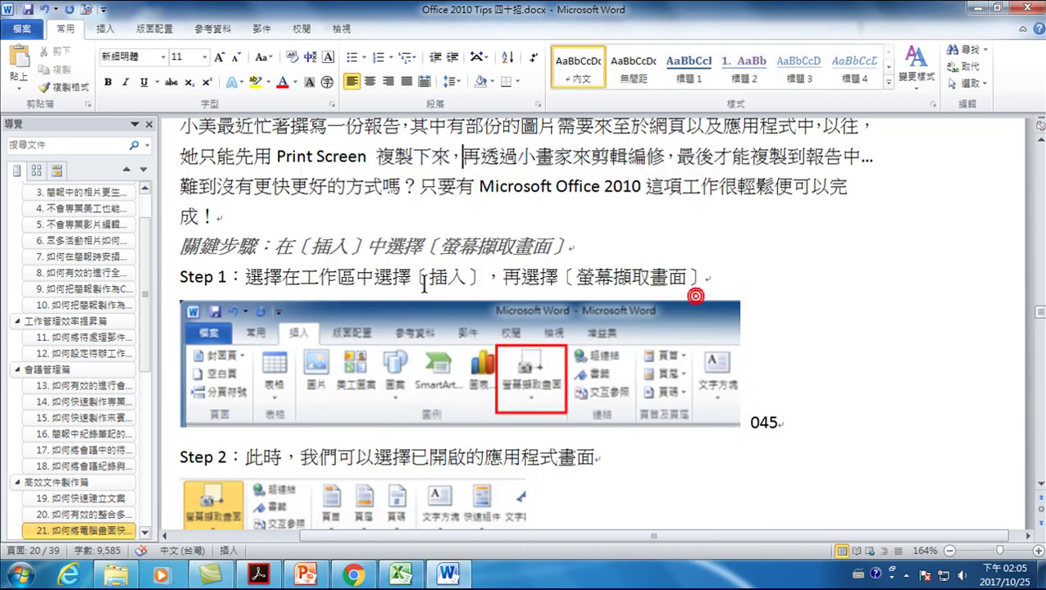
scroll(373, 263, "down", 3)
scroll(370, 256, "down", 1)
scroll(369, 253, "down", 3)
scroll(369, 252, "down", 3)
scroll(369, 252, "down", 3)
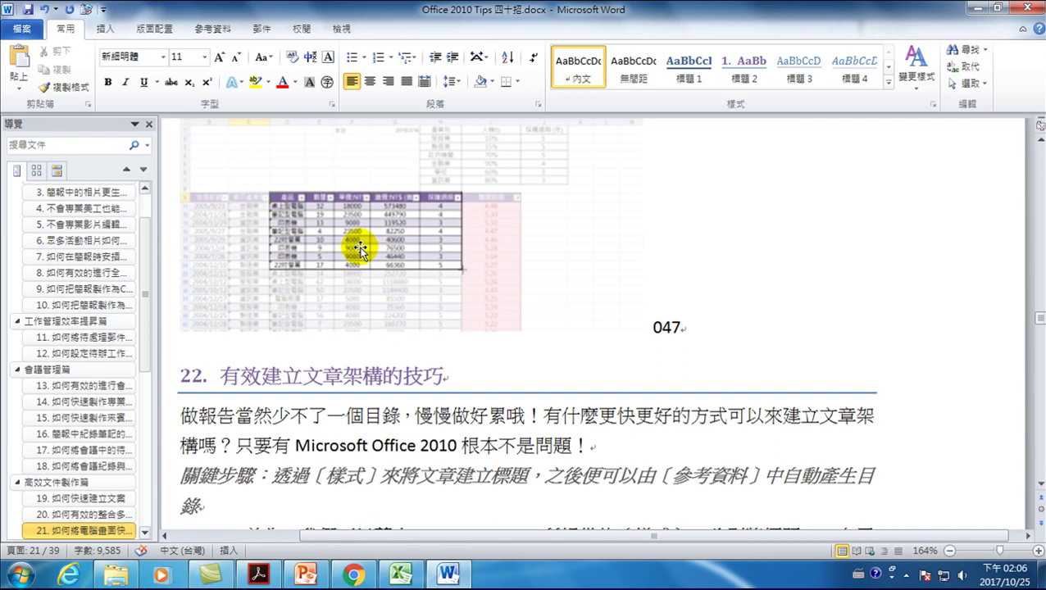
Step: Search ^p^p in the Navigation pane and jump to section 40 in the outline
left_click(984, 50)
left_click(960, 51)
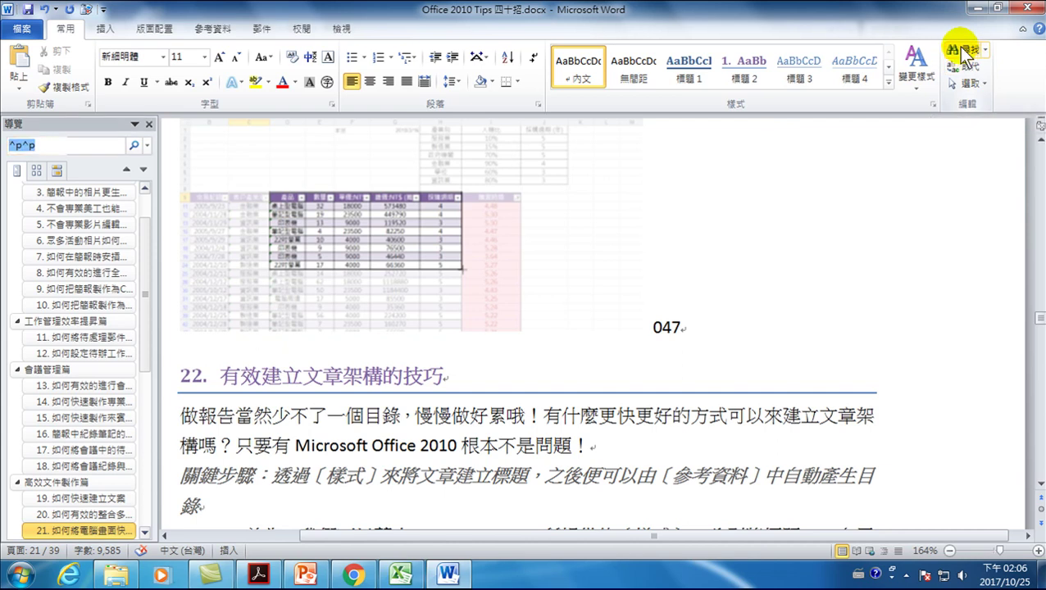
key("Return")
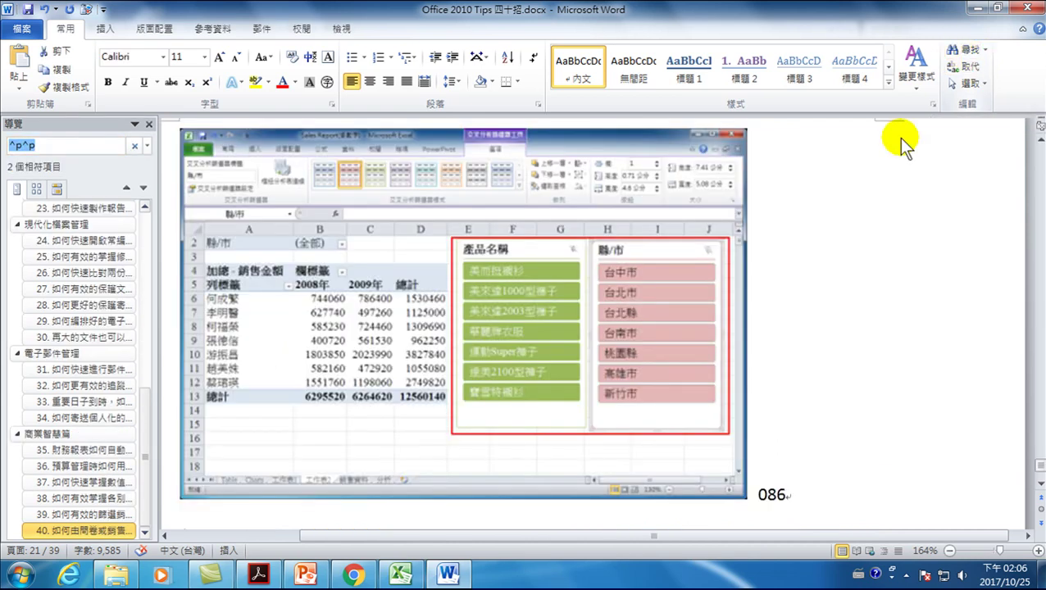
left_click(49, 145)
left_click(50, 145)
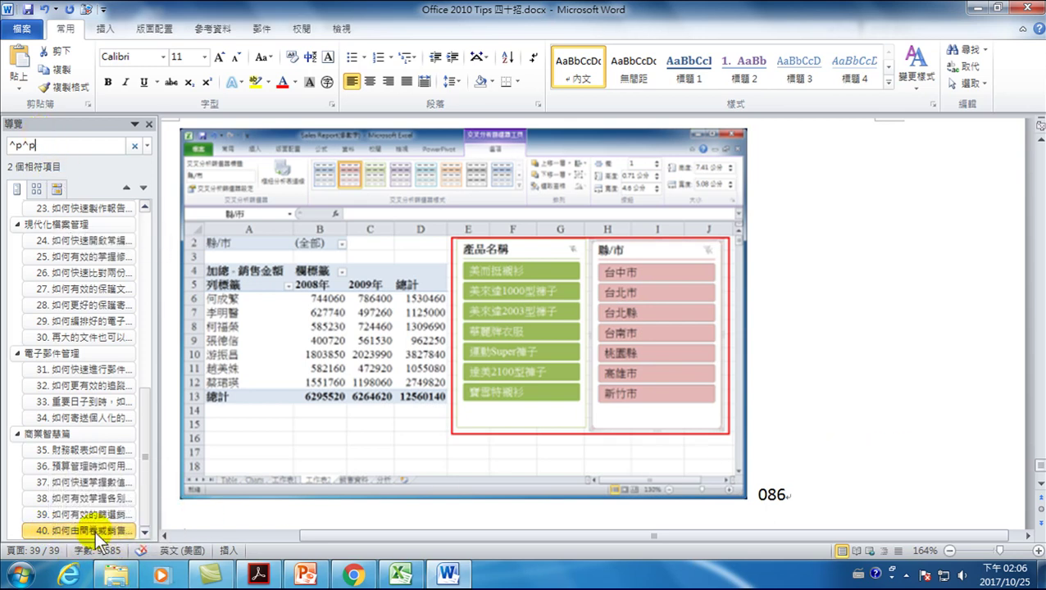
left_click(95, 531)
scroll(453, 471, "down", 3)
scroll(453, 471, "down", 5)
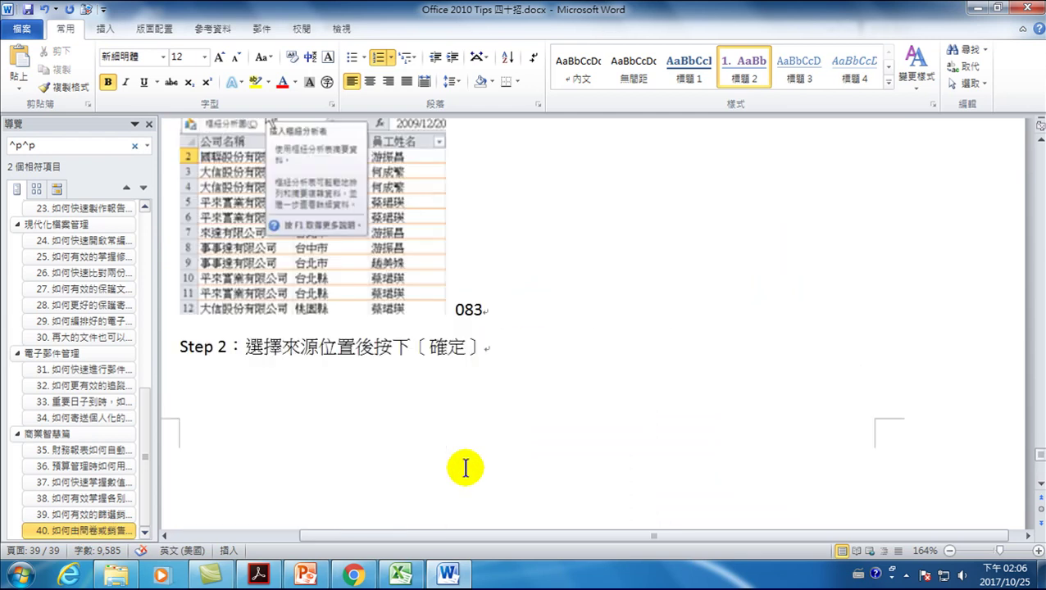
Step: Step to the next ^p^p match near page 086 and zoom out to 140%
left_click(61, 147)
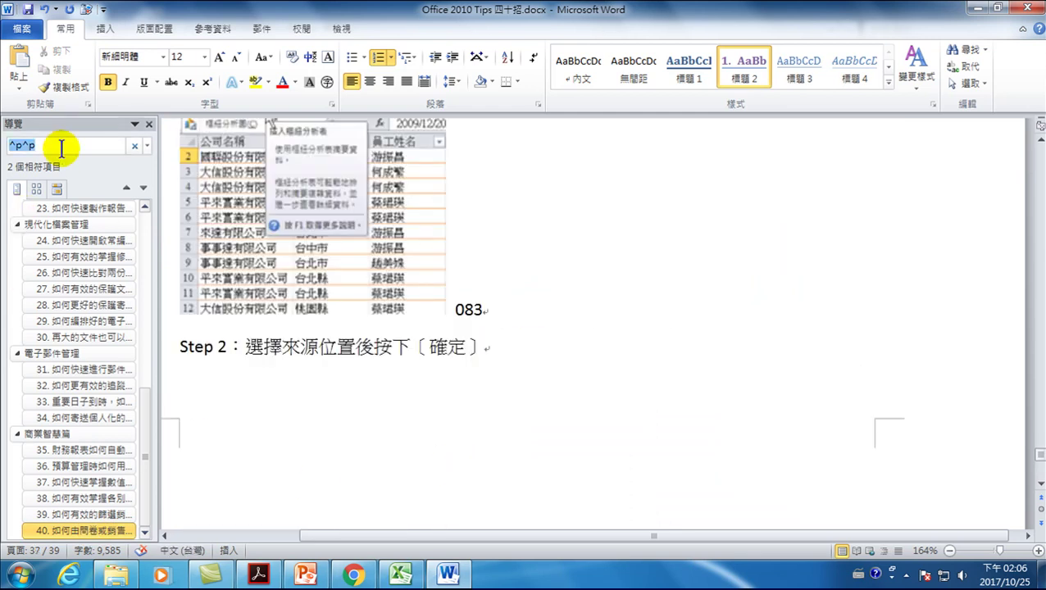
key("Return")
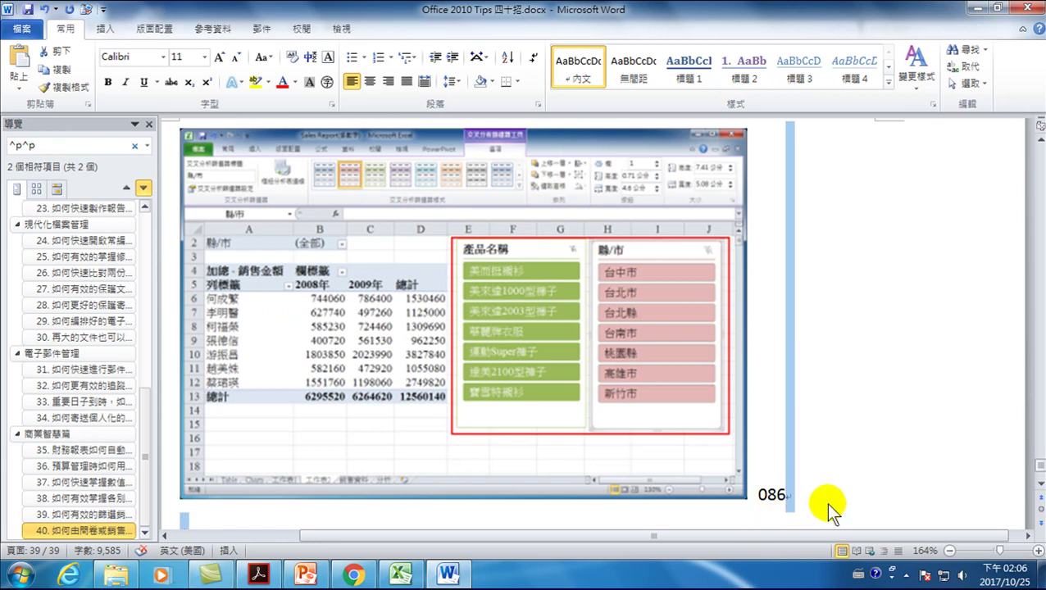
scroll(1035, 478, "down", 1)
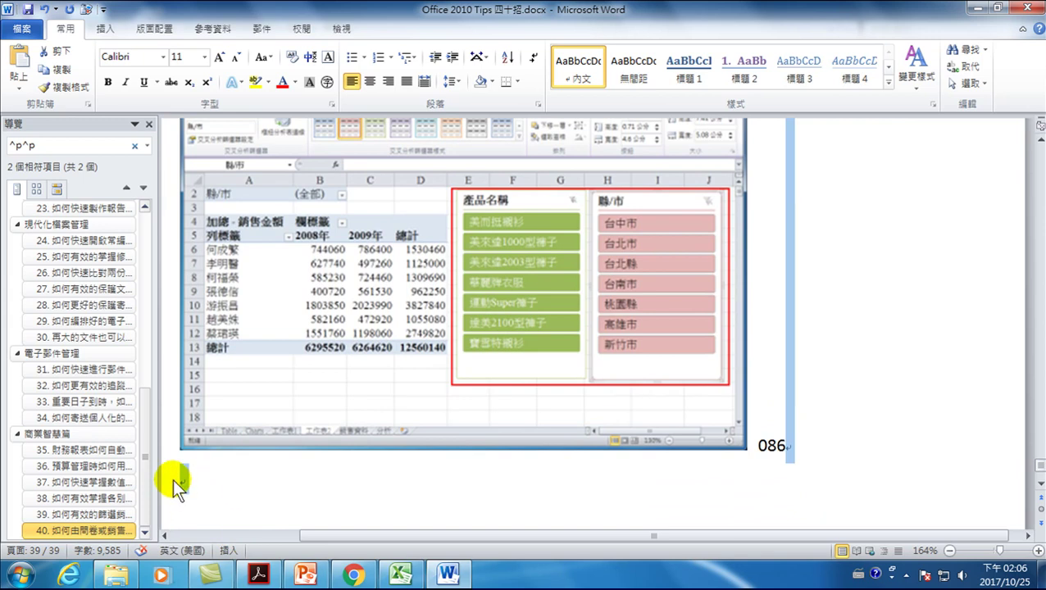
scroll(211, 480, "down", 5)
scroll(222, 471, "down", 3)
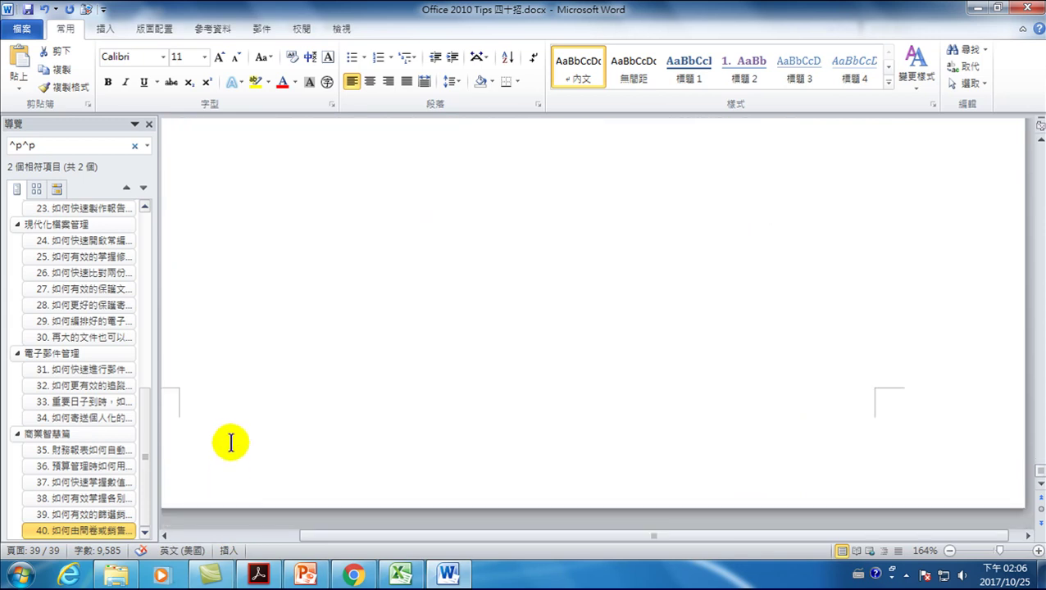
scroll(226, 443, "up", 5)
scroll(223, 413, "up", 1)
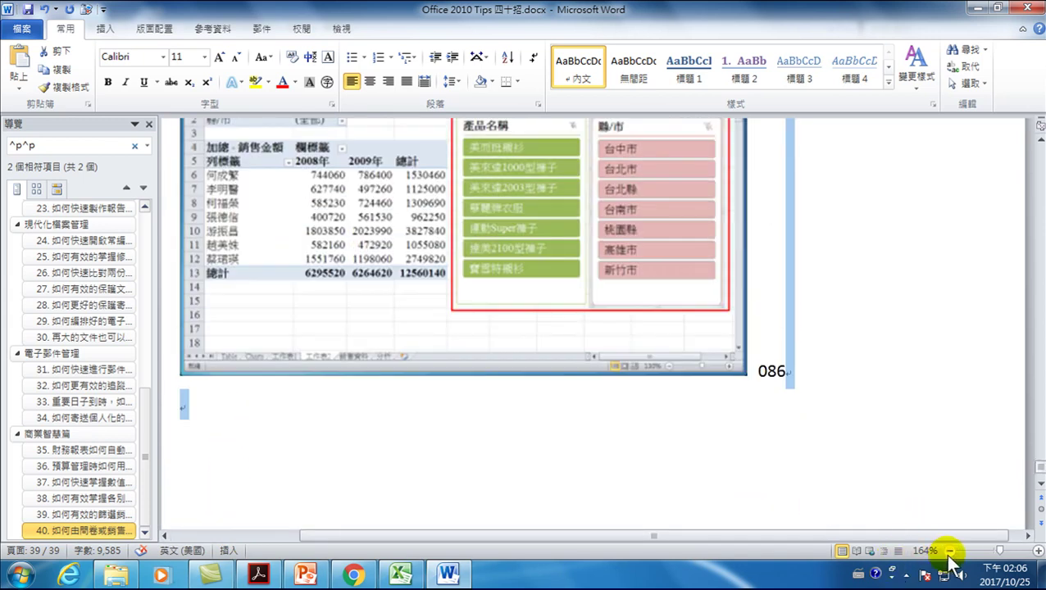
left_click(950, 552)
left_click(950, 551)
scroll(705, 402, "up", 3)
scroll(689, 412, "down", 5)
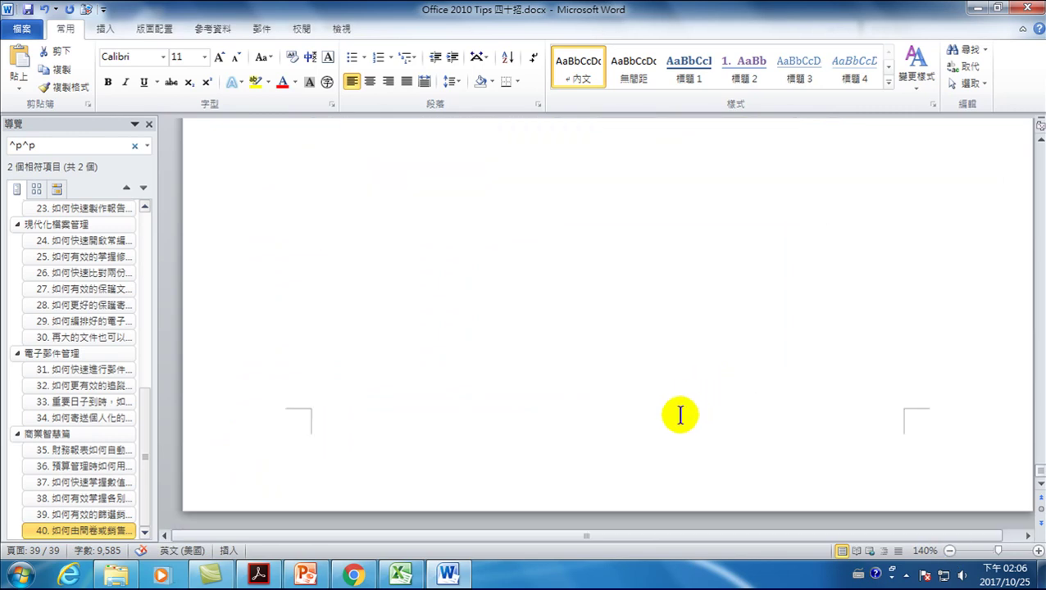
scroll(460, 268, "up", 3)
left_click_drag(850, 345, 406, 373)
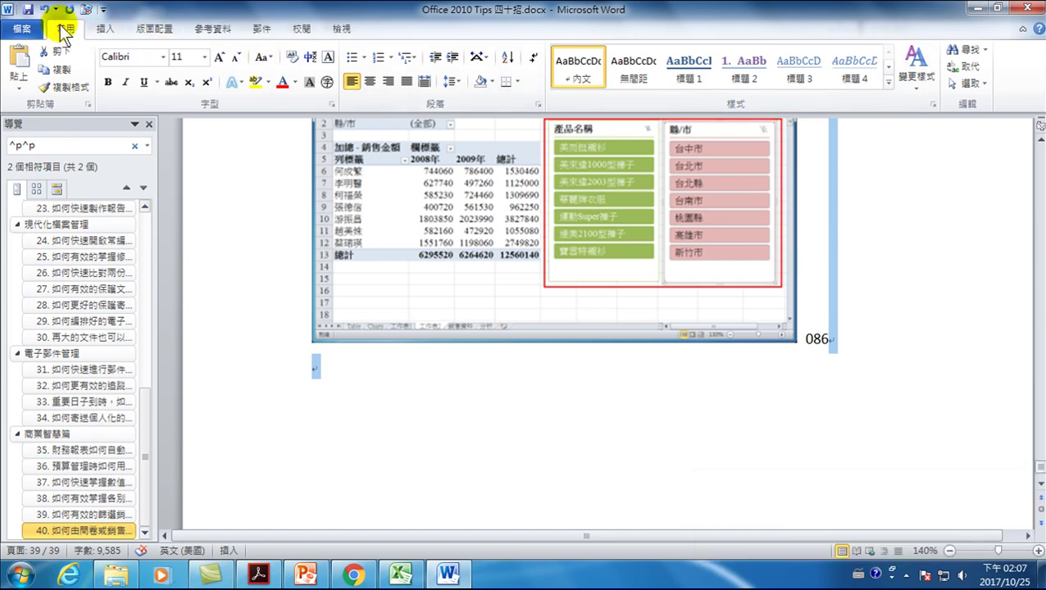
left_click(843, 267)
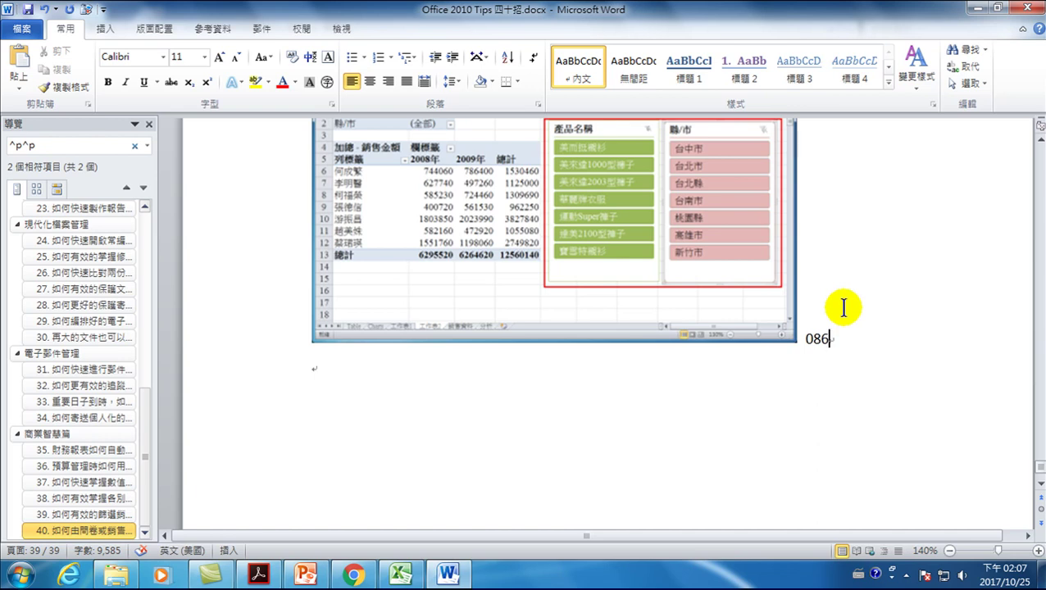
Step: Reopen Find and Replace, toggle Less/More, and close the Special list unused
left_click(968, 66)
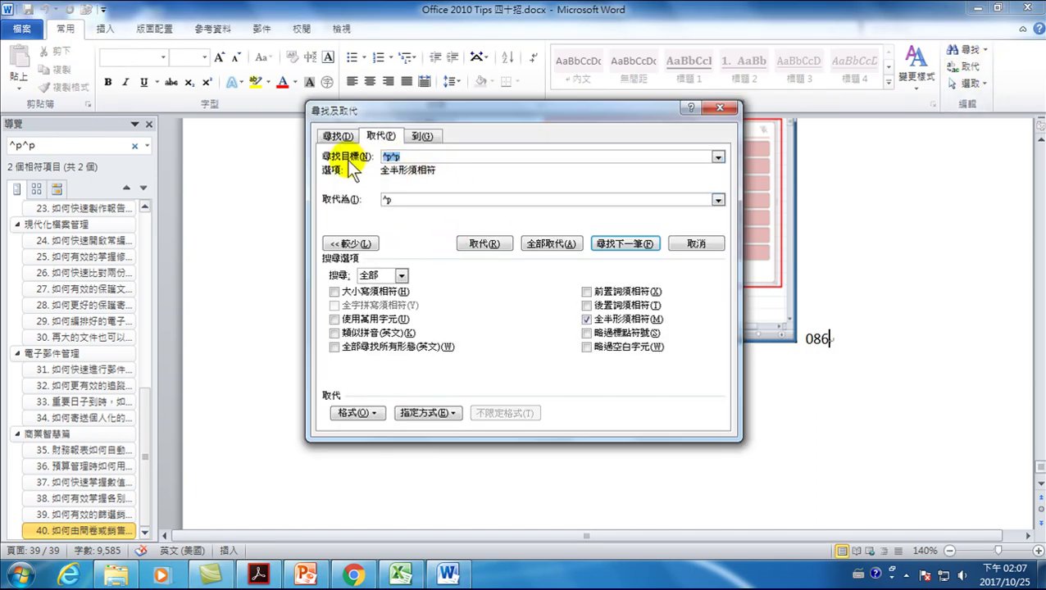
left_click(353, 244)
left_click(346, 243)
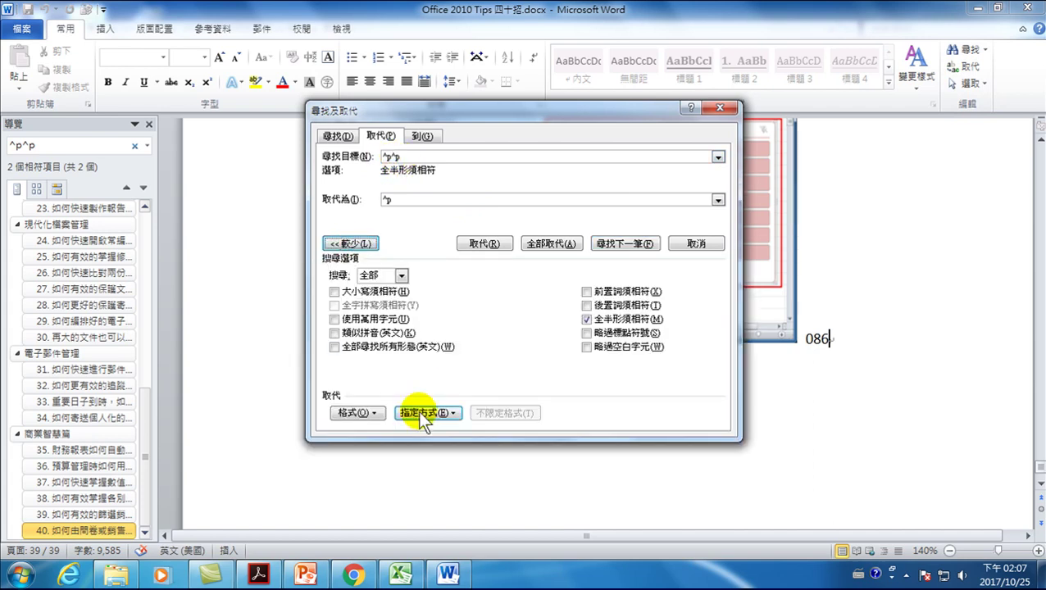
left_click(420, 412)
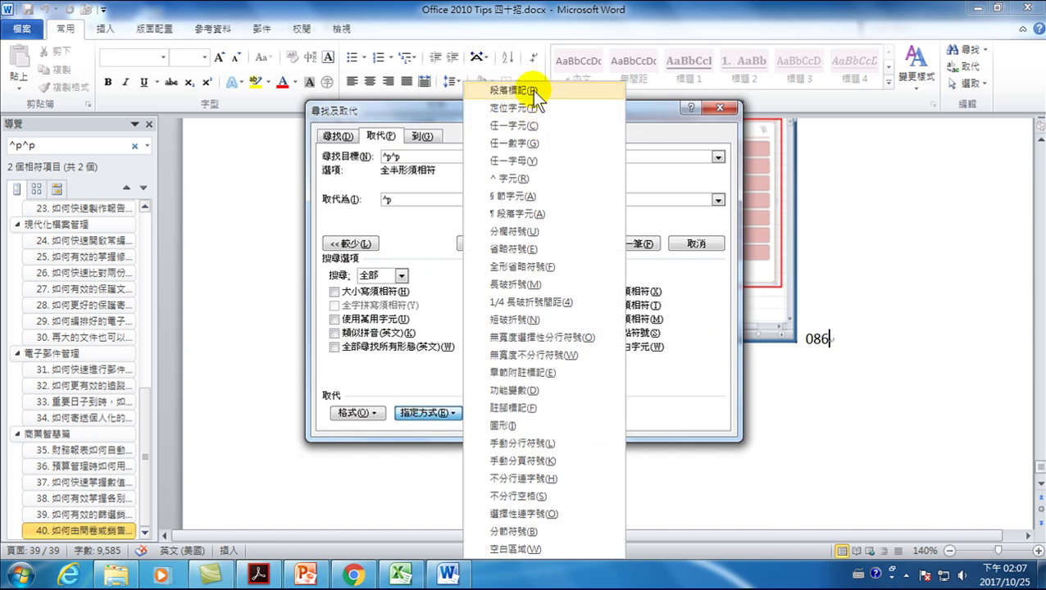
left_click(425, 101)
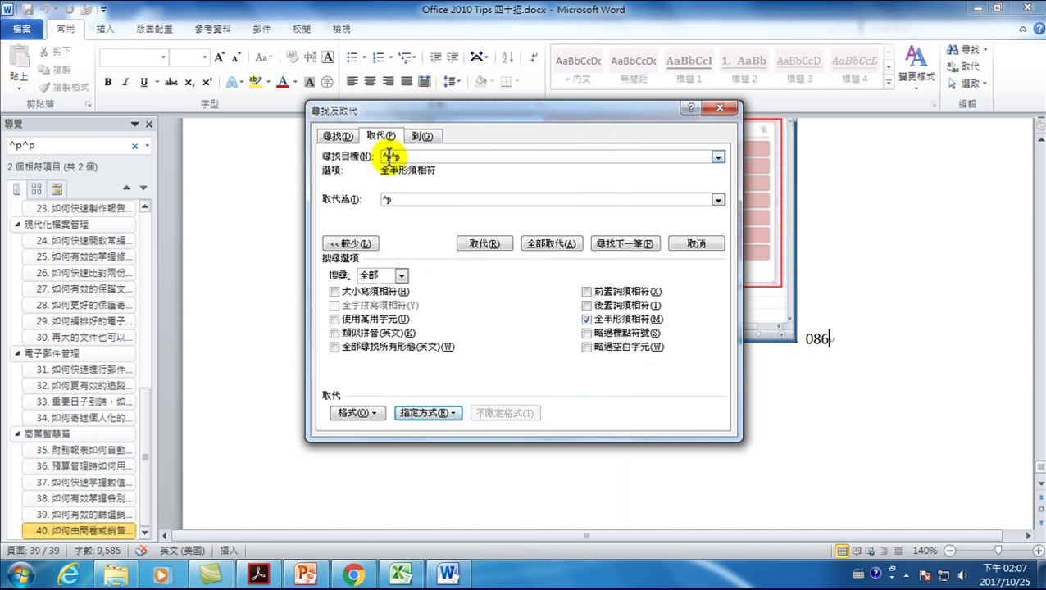